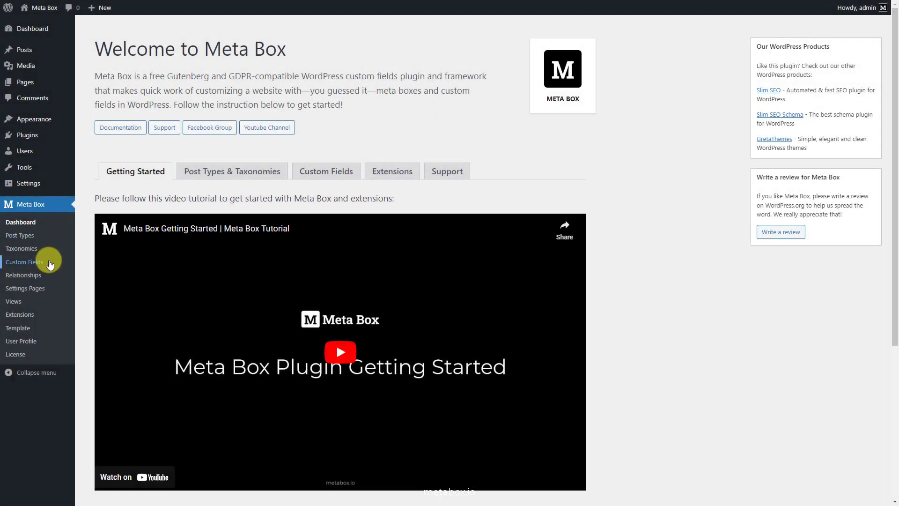
Create a new Meta Box custom field group titled "Restaurant Information".
{"action": "left_click", "coordinate": [47, 262]}
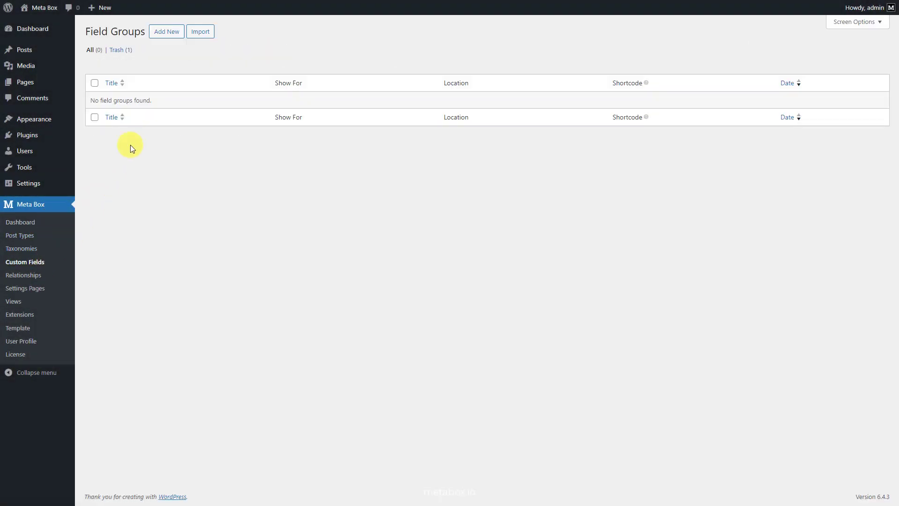
{"action": "left_click", "coordinate": [167, 32]}
{"action": "type", "text": "Restaurant Information"}
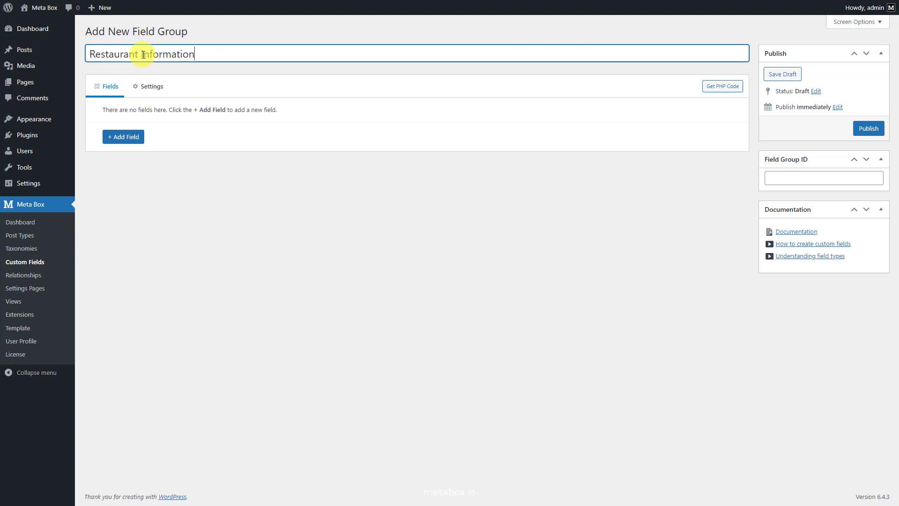
Add a Text field labelled "Address" to the Restaurant Information field group.
{"action": "left_click", "coordinate": [133, 136]}
{"action": "type", "text": "te"}
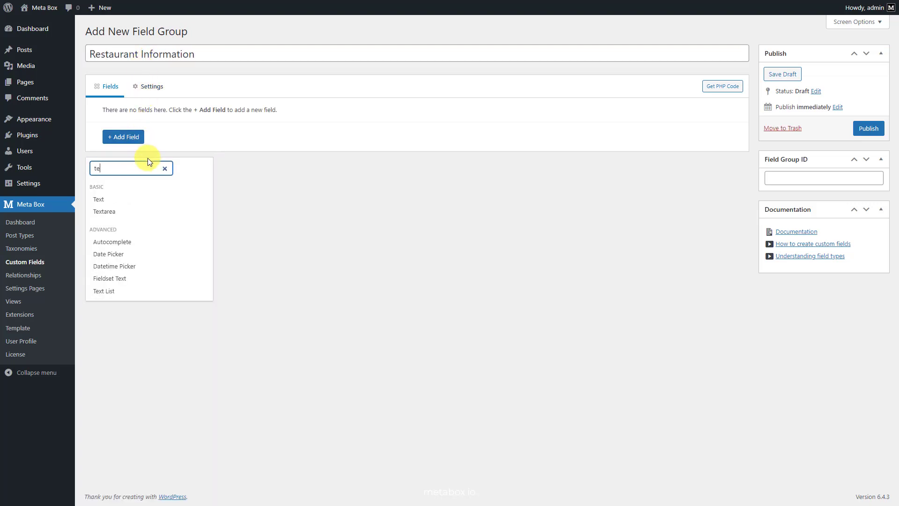
{"action": "left_click", "coordinate": [129, 198]}
{"action": "left_click", "coordinate": [164, 136]}
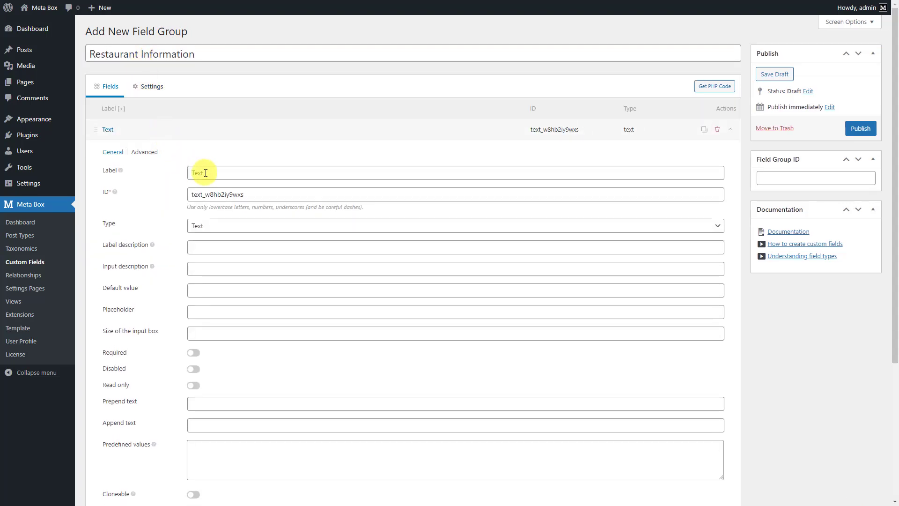
{"action": "left_click_drag", "start_coordinate": [201, 173], "coordinate": [176, 173]}
{"action": "type", "text": "Address"}
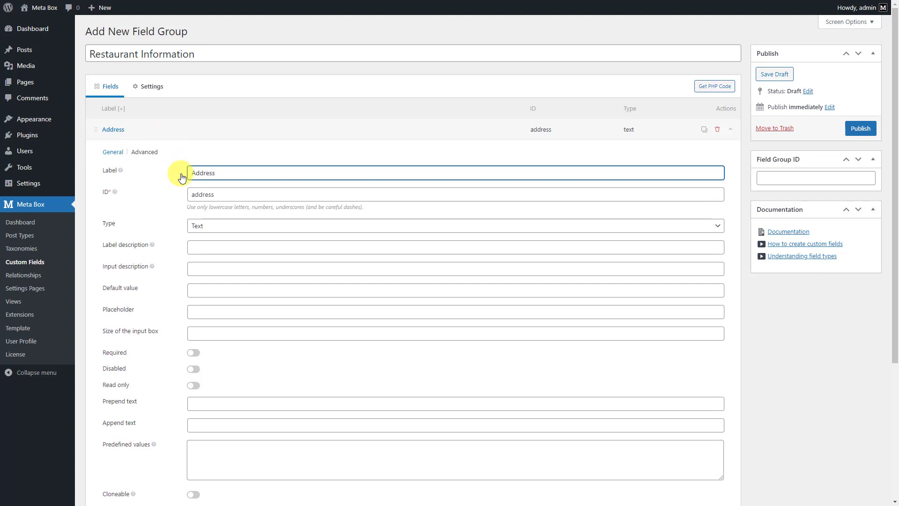
{"action": "left_click", "coordinate": [189, 134]}
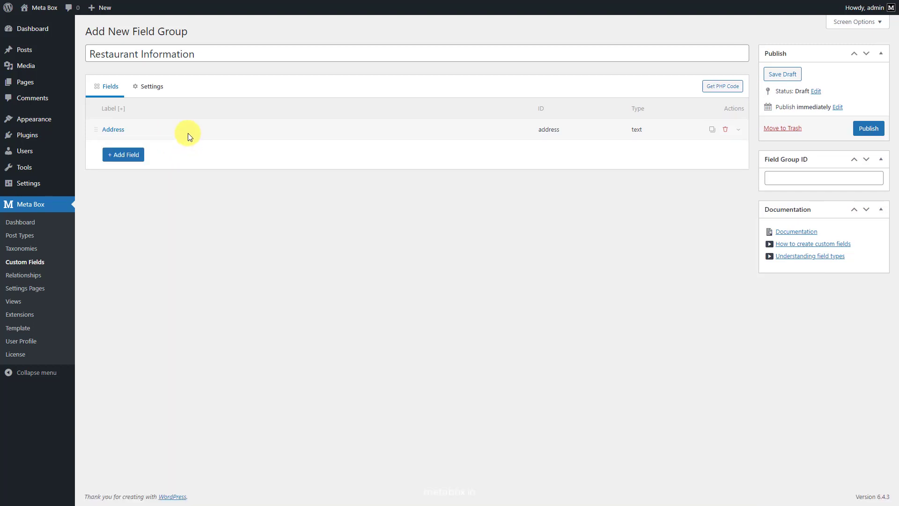
Review the location settings of the Restaurant Information field group and publish the group.
{"action": "left_click", "coordinate": [152, 87]}
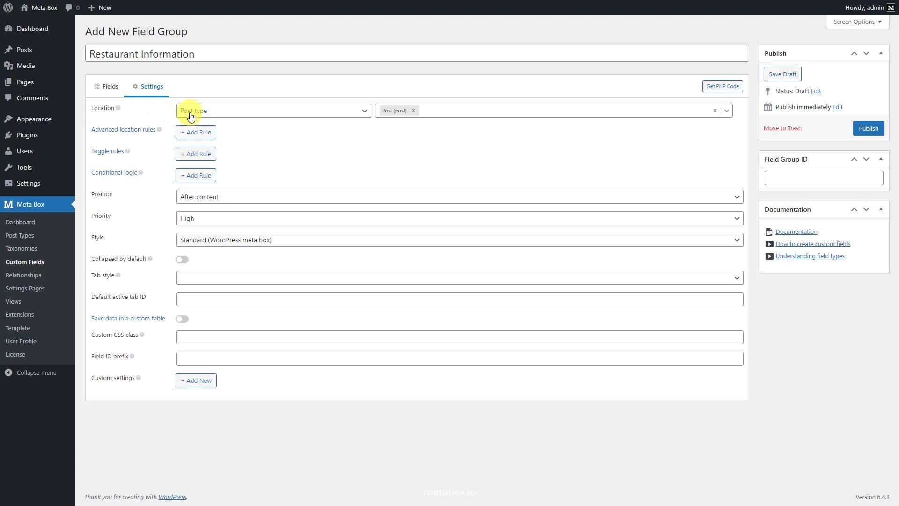
{"action": "left_click", "coordinate": [851, 128]}
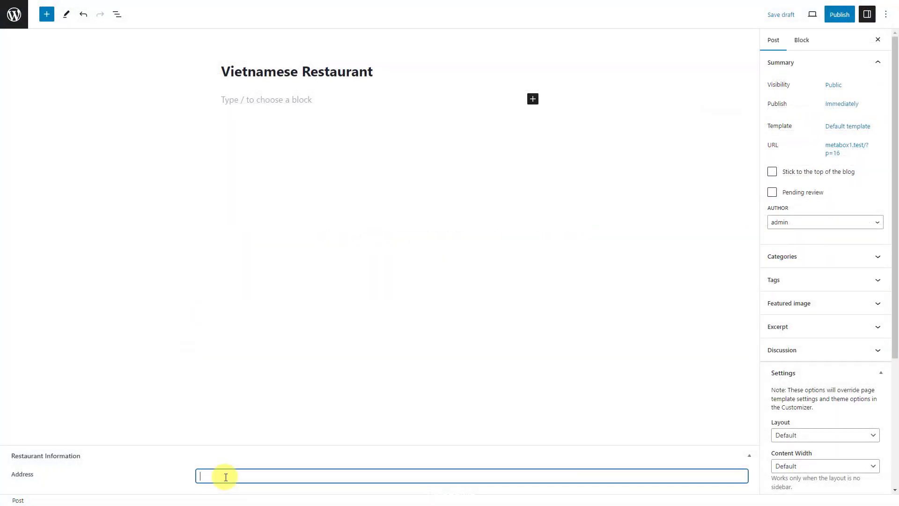
Enter "Hanoi,Vietnam" as the Address of the Vietnamese Restaurant post and publish the post.
{"action": "type", "text": "Hanoi,Vietnam"}
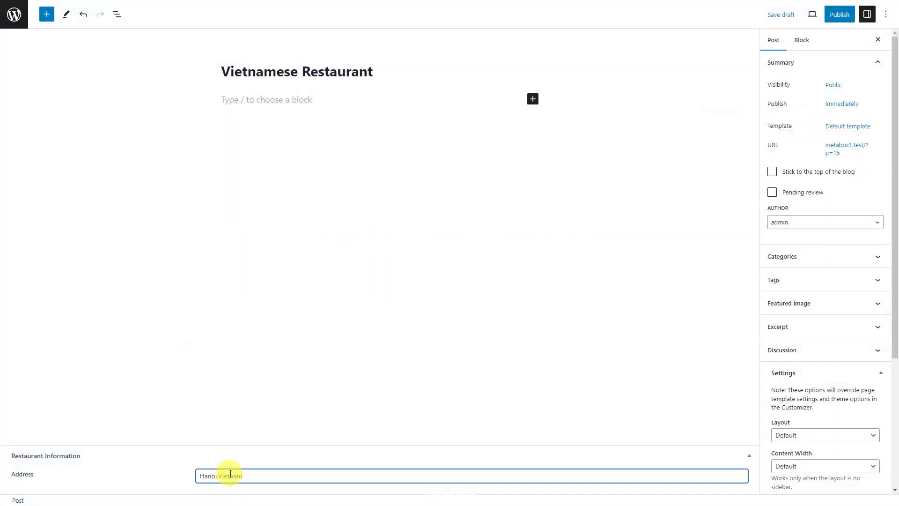
{"action": "left_click", "coordinate": [827, 18]}
{"action": "left_click", "coordinate": [823, 22]}
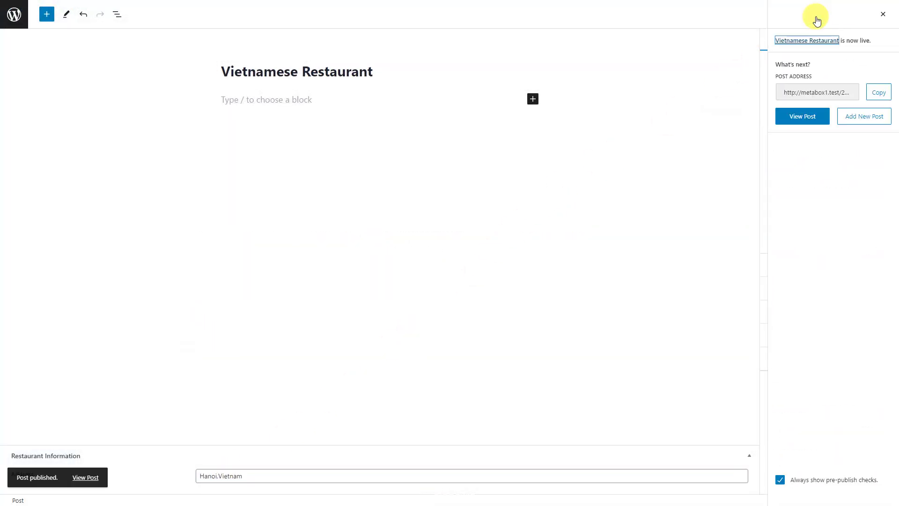
Create a new post titled "American Restaurant" with the Address "Washington D.C" and publish it.
{"action": "left_click", "coordinate": [852, 120]}
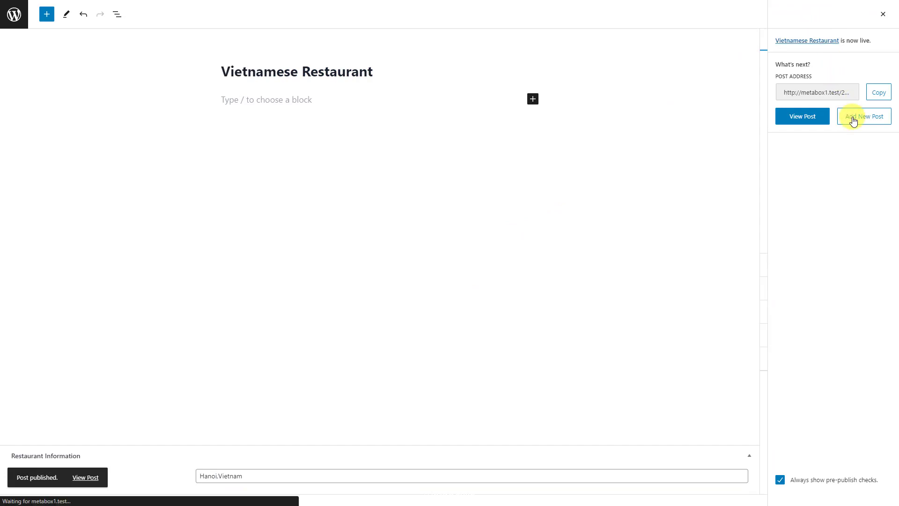
{"action": "left_click", "coordinate": [247, 72]}
{"action": "type", "text": "American Restaurant"}
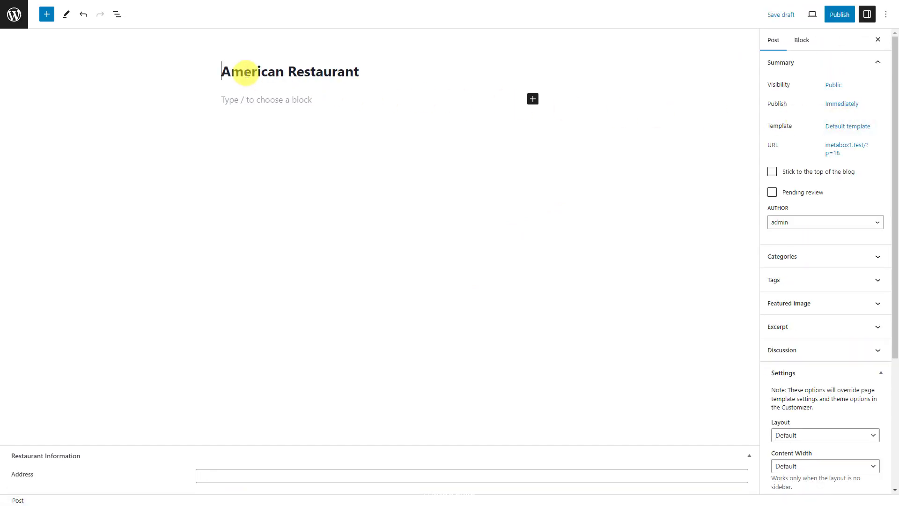
{"action": "left_click", "coordinate": [209, 478]}
{"action": "type", "text": "Washington D.C"}
{"action": "left_click", "coordinate": [837, 15]}
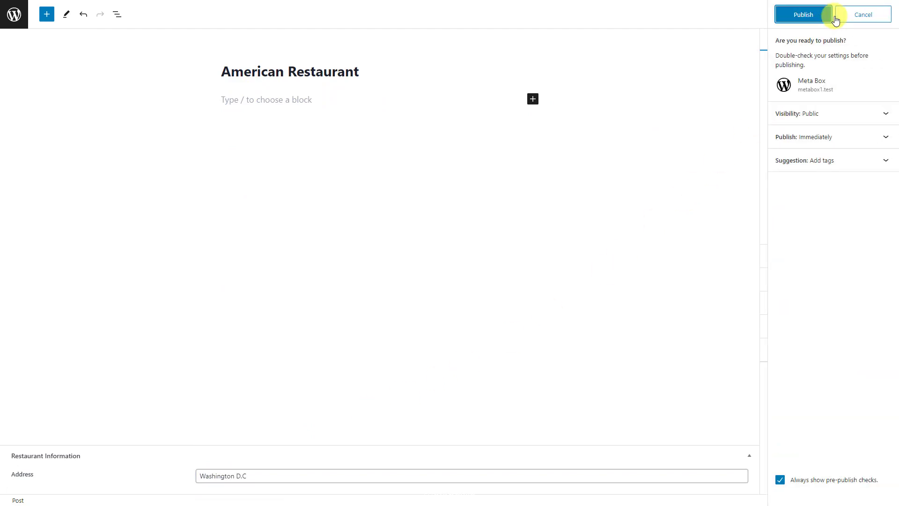
{"action": "left_click", "coordinate": [817, 20]}
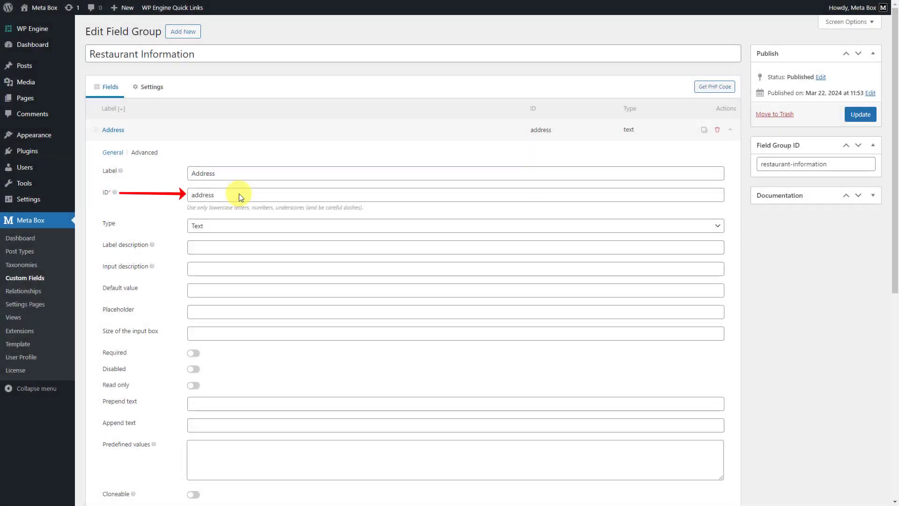
Change the ID of the Address field to "location" and update the Restaurant Information field group.
{"action": "left_click_drag", "start_coordinate": [239, 195], "coordinate": [183, 200]}
{"action": "type", "text": "location"}
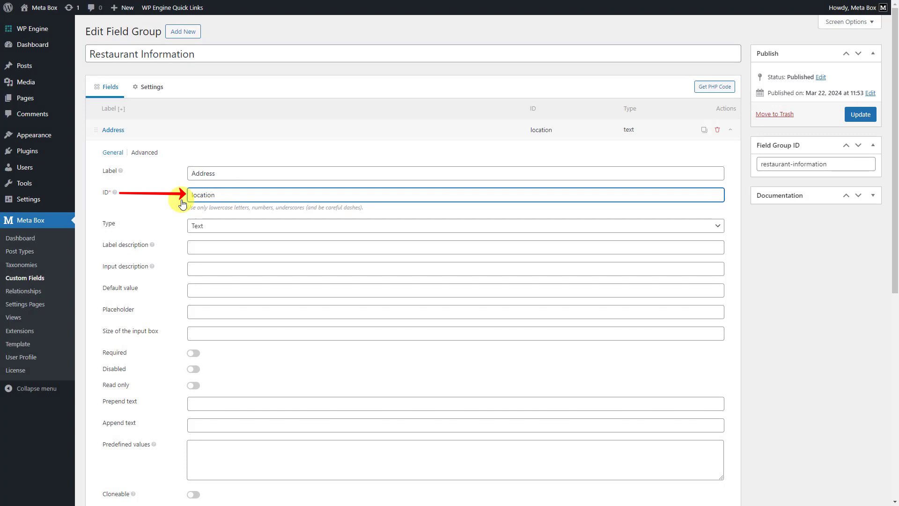
{"action": "left_click", "coordinate": [857, 120]}
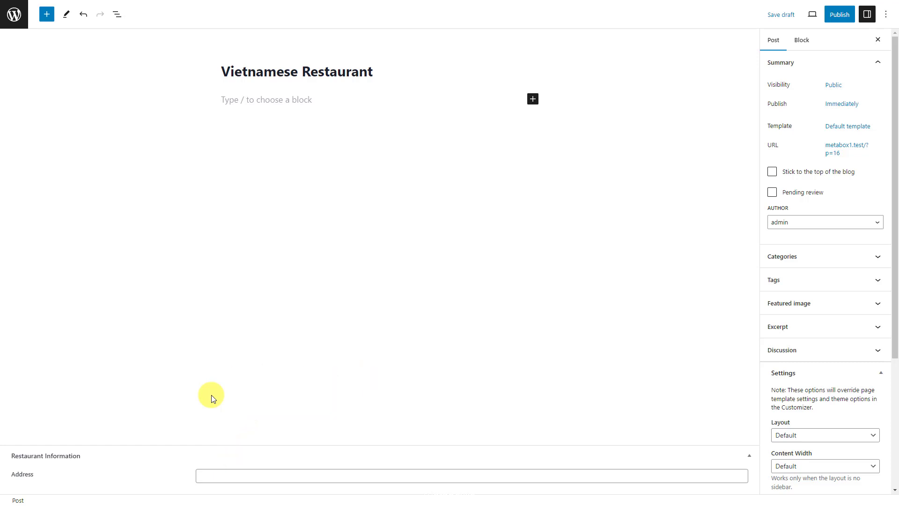
Fill in the Address as "Hanoi,Vietnam" for the Vietnamese Restaurant post and "Washington D.C" for the American Restaurant post.
{"action": "left_click", "coordinate": [209, 475]}
{"action": "type", "text": "Hanoi,Vietnam"}
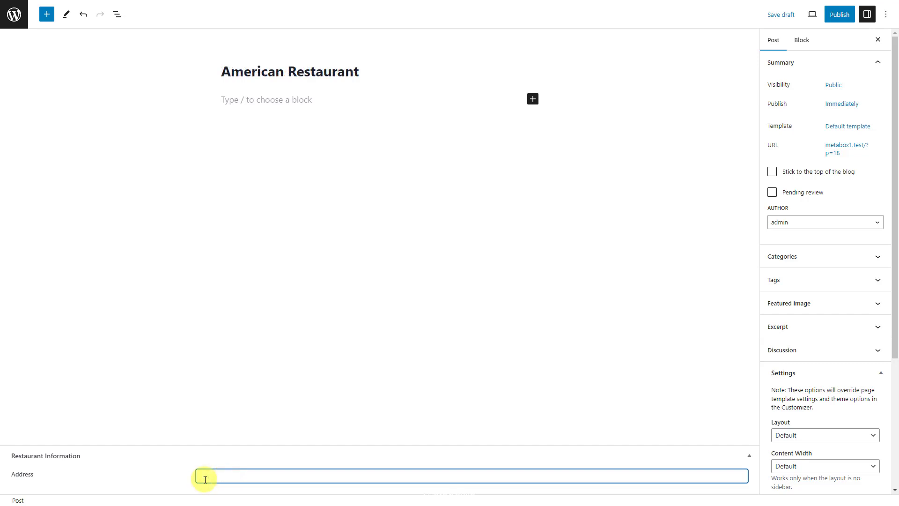
{"action": "type", "text": "Washington D.C"}
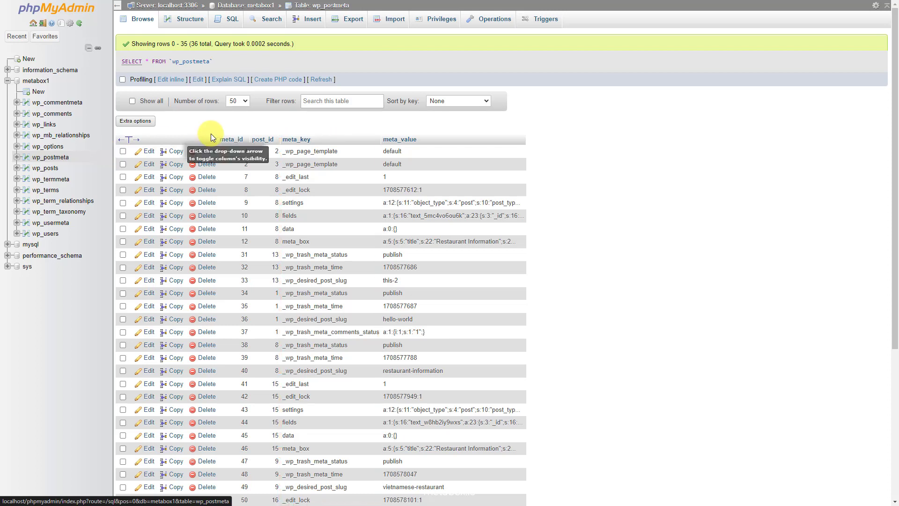
Switch to phpMyAdmin and filter the rows of the wp_postmeta table by "address".
{"action": "left_click", "coordinate": [315, 101]}
{"action": "type", "text": "address"}
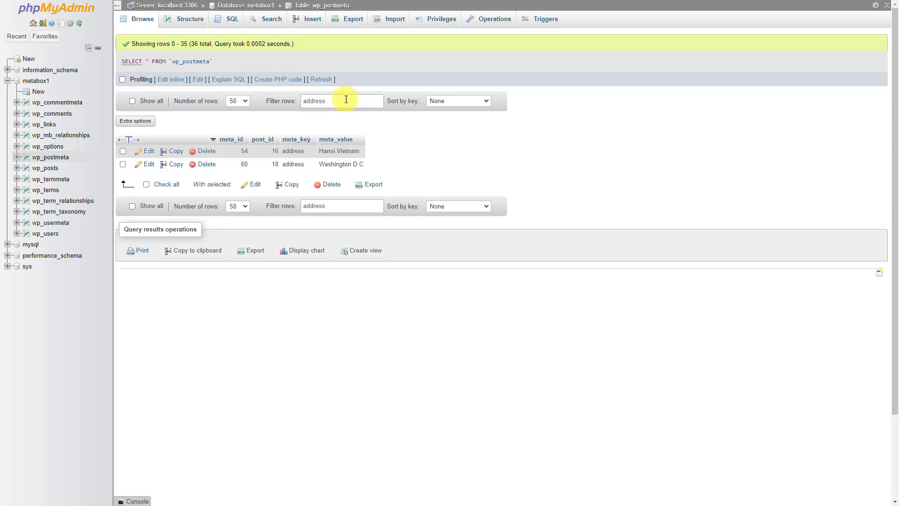
Run the SQL query UPDATE wp_postmeta SET meta_key = 'location' WHERE meta_key = 'address' on the wp_postmeta table.
{"action": "left_click", "coordinate": [231, 24]}
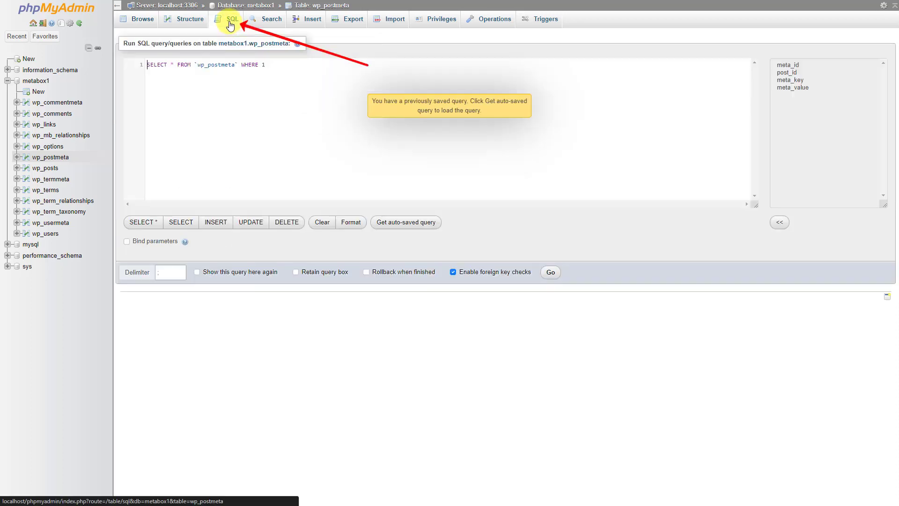
{"action": "left_click_drag", "start_coordinate": [270, 66], "coordinate": [150, 69]}
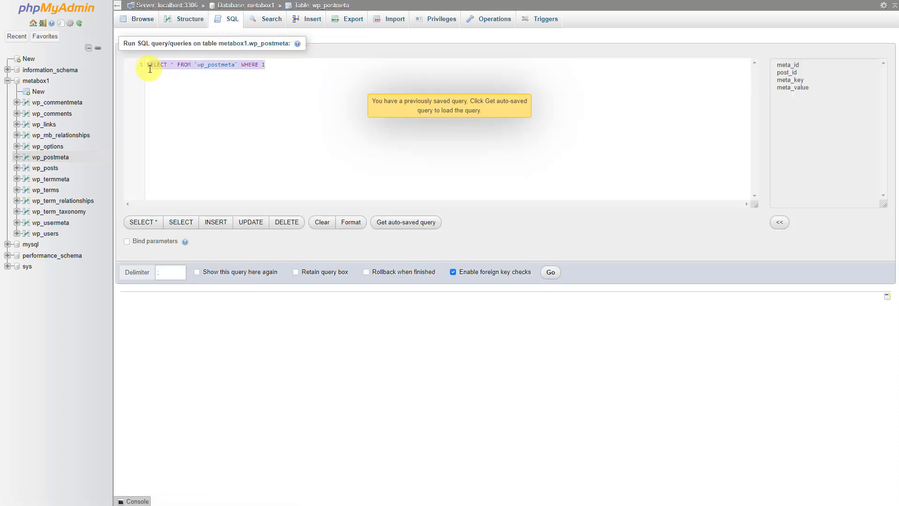
{"action": "type", "text": "UPDATE wp_postmeta SET meta_key = 'location' WHERE meta_key = 'address'"}
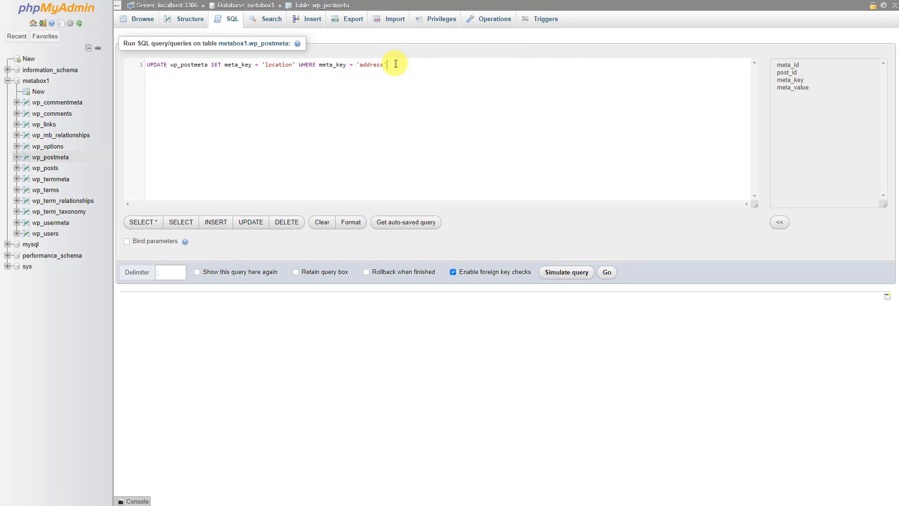
{"action": "left_click", "coordinate": [606, 272]}
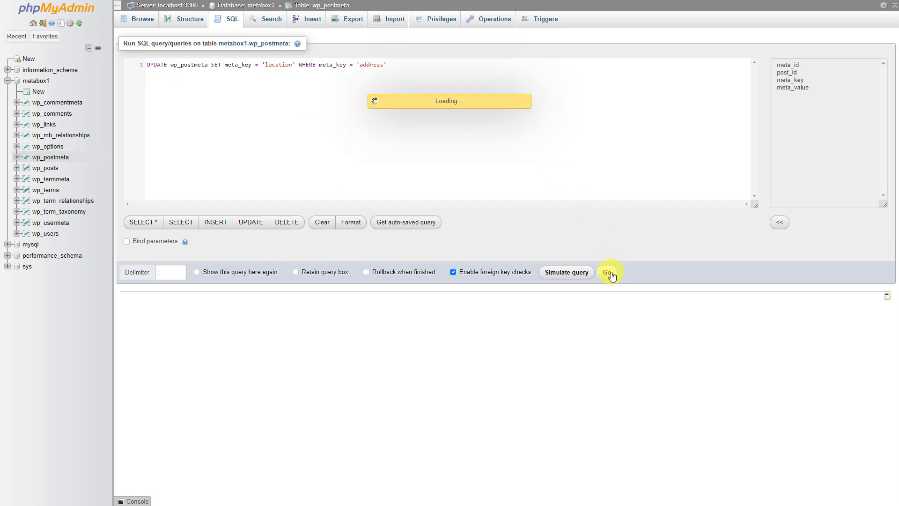
Browse the wp_postmeta table again and filter its rows by "loca" to check the renamed meta keys.
{"action": "left_click", "coordinate": [50, 157]}
{"action": "left_click", "coordinate": [313, 101]}
{"action": "type", "text": "loca"}
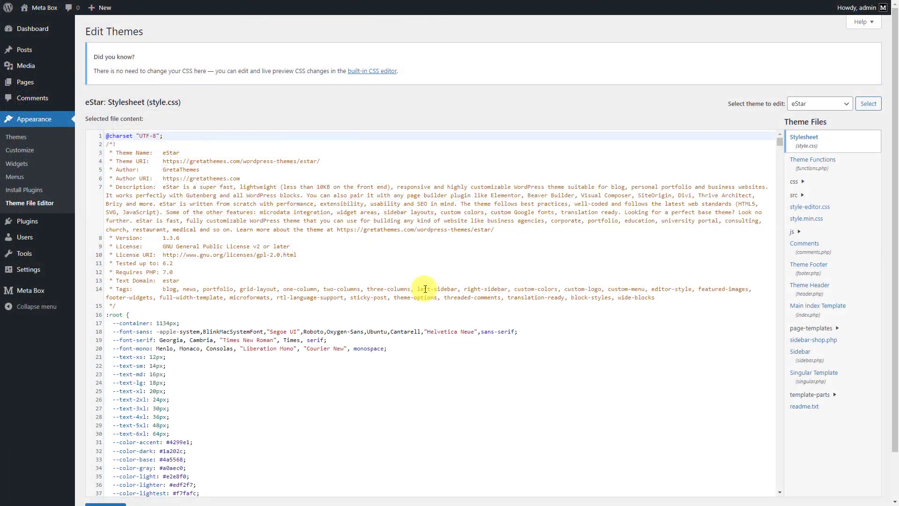
In WordPress, add and call an update_your_id() function in eStar's functions.php that changes postmeta meta_key 'address' to 'location', and save the file.
{"action": "left_click", "coordinate": [815, 172]}
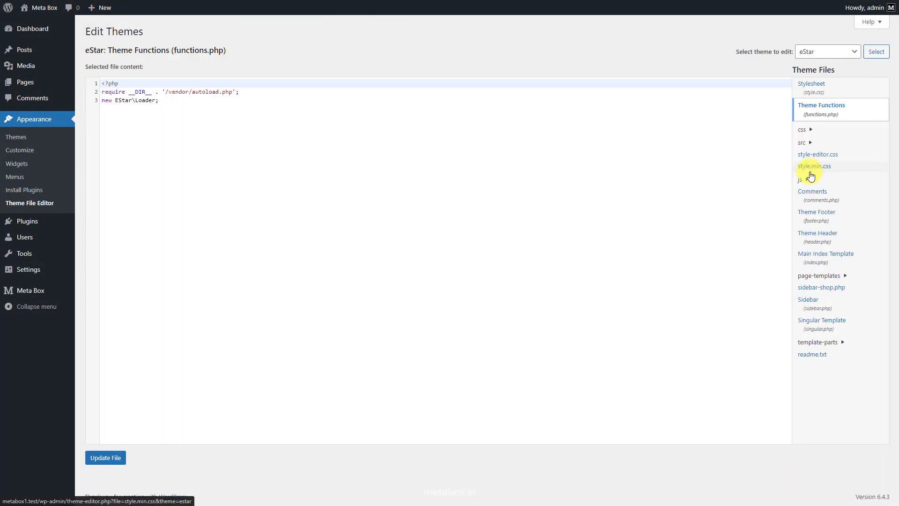
{"action": "left_click", "coordinate": [240, 168]}
{"action": "key", "text": "Return"}
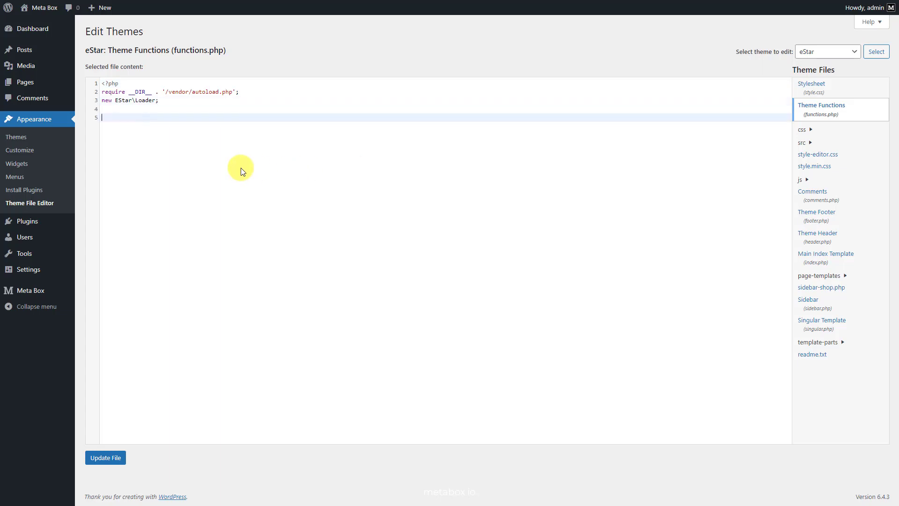
{"action": "type", "text": "function update_your_id() {     global $wpdb;     $wpdb->query( \"UPDATE $wpdb->postmeta SET meta_key = 'location' WHERE meta_key = 'address'\" ); }  update_your_id();"}
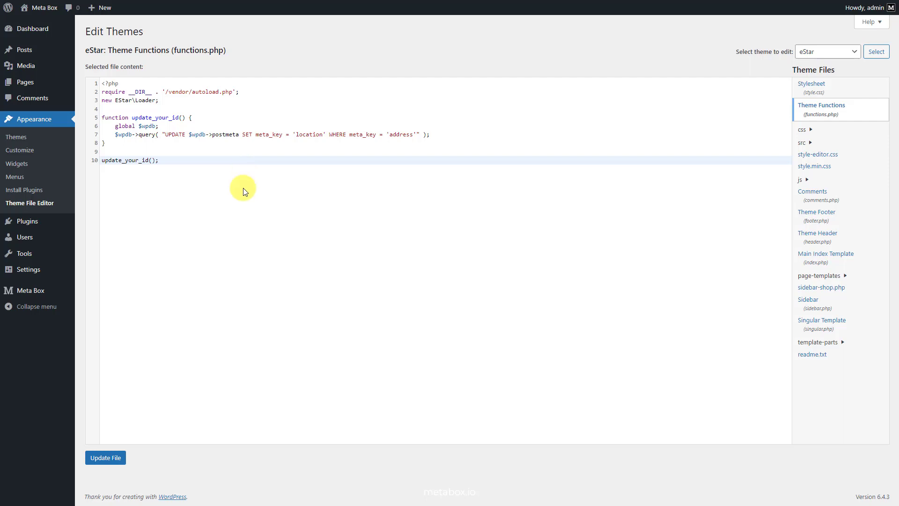
{"action": "left_click", "coordinate": [111, 458]}
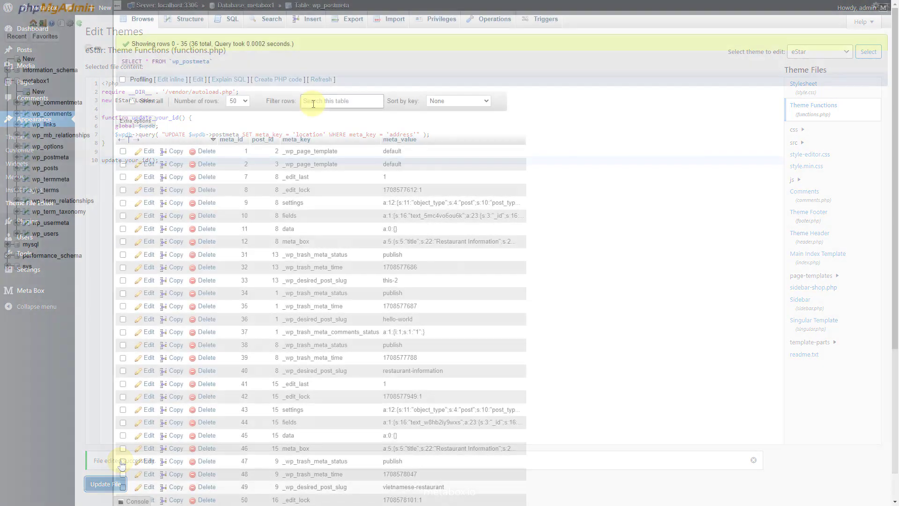
Switch to phpMyAdmin and filter the wp_postmeta rows by "loca" to check the effect of the function.
{"action": "type", "text": "loca"}
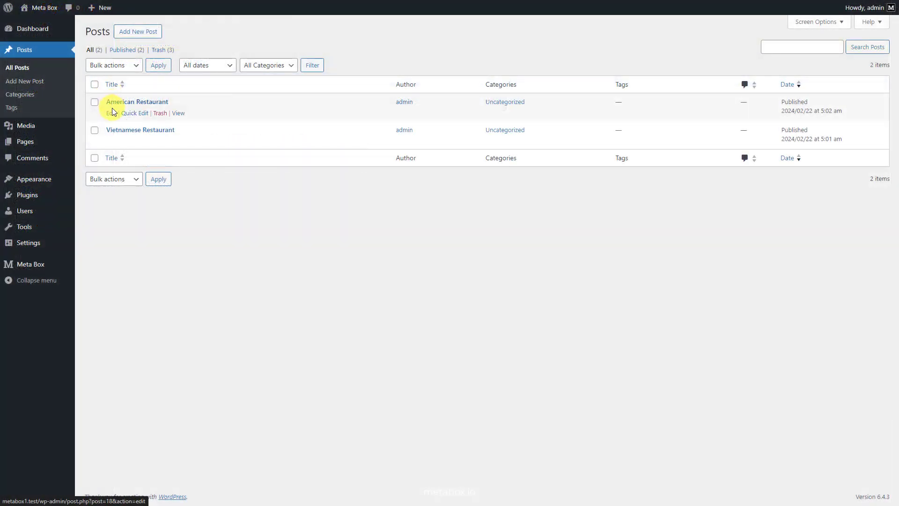
In WordPress, open the American Restaurant and Vietnamese Restaurant posts to check their Address values.
{"action": "left_click", "coordinate": [112, 111]}
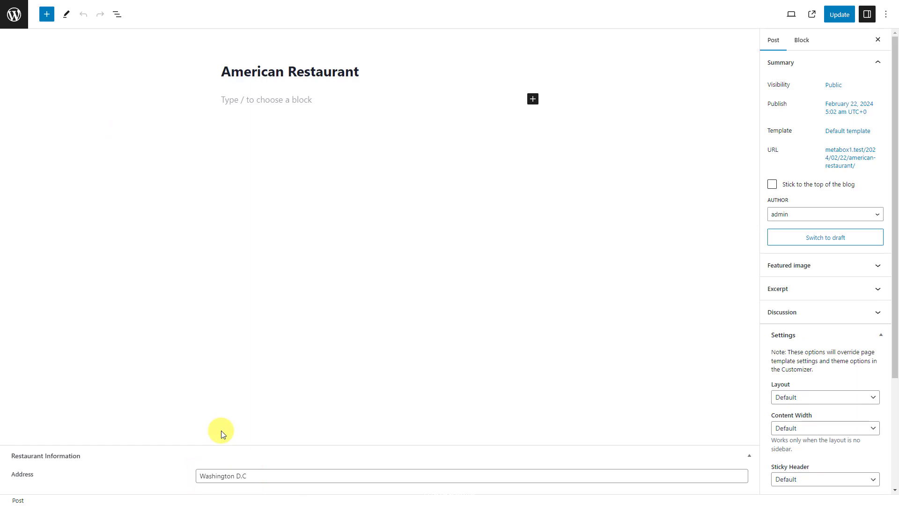
{"action": "left_click", "coordinate": [14, 23]}
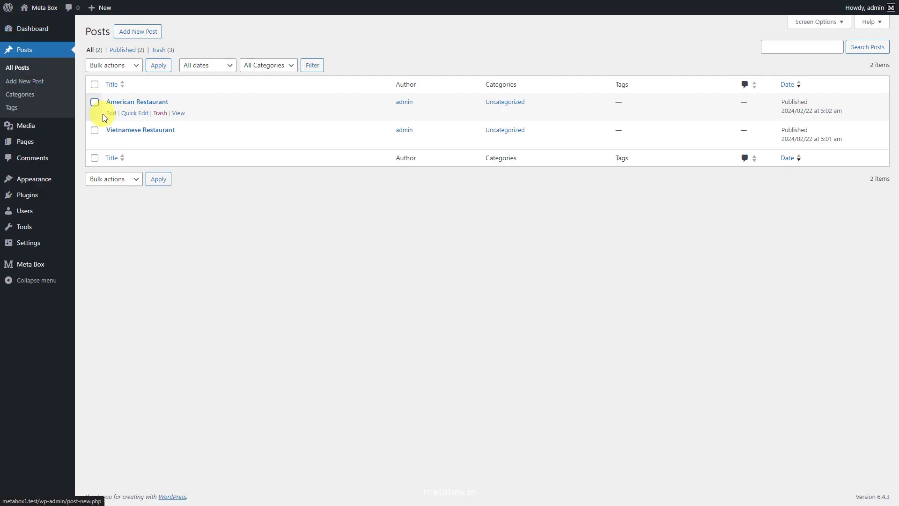
{"action": "left_click", "coordinate": [112, 141]}
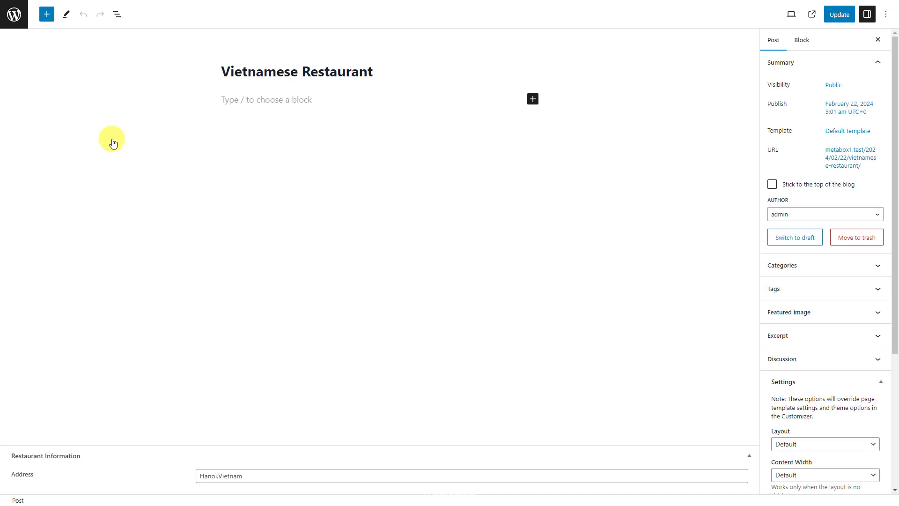